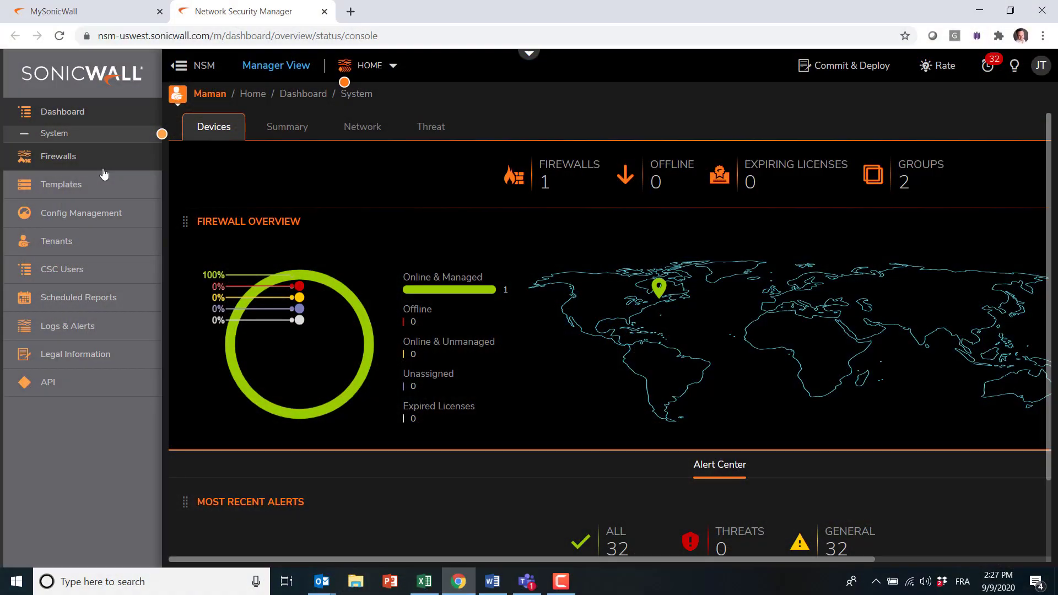
Open the TZ 500 firewall from the firewall inventory and go to its DPI-SSL client policy settings
{"action": "left_click", "coordinate": [92, 168]}
{"action": "left_click", "coordinate": [90, 179]}
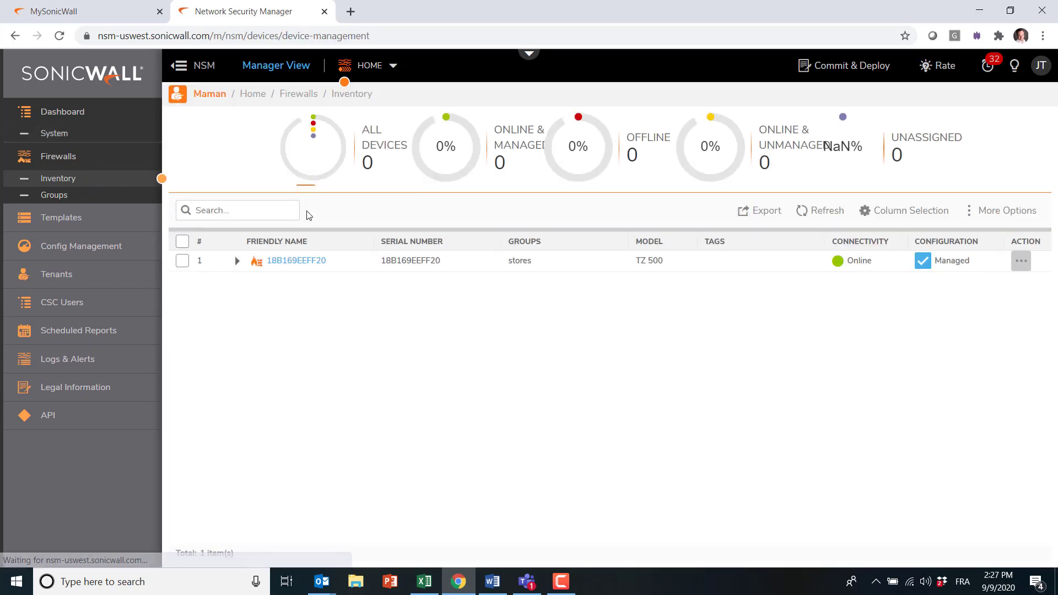
{"action": "left_click", "coordinate": [298, 263]}
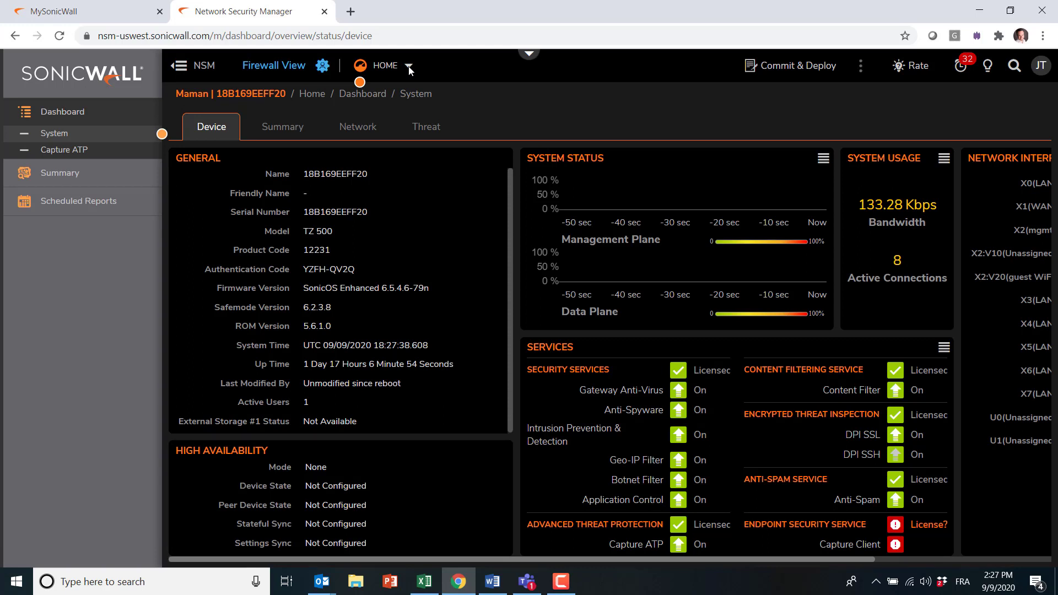
{"action": "left_click", "coordinate": [409, 67]}
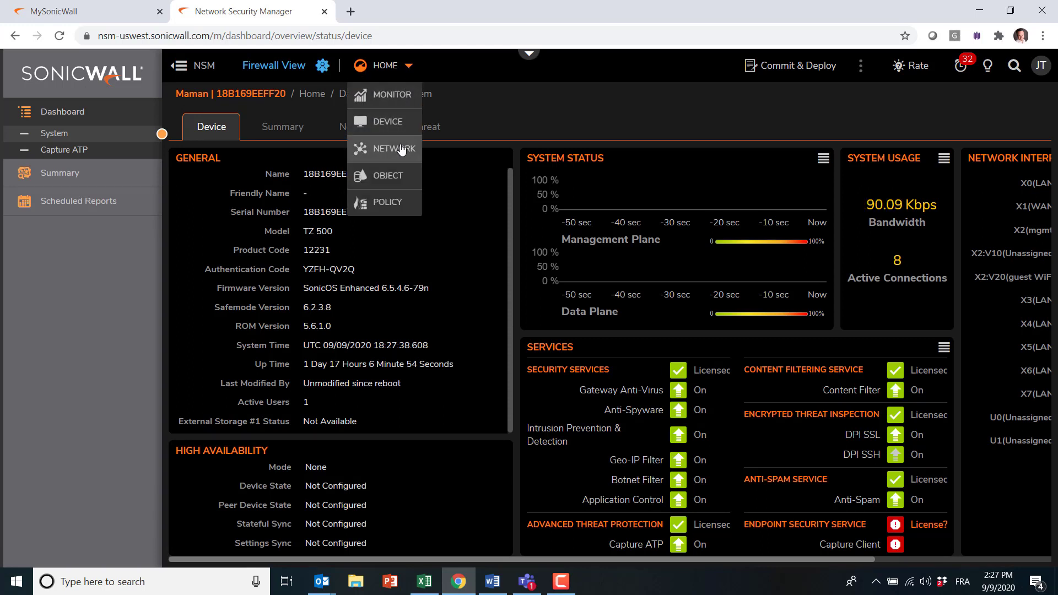
{"action": "left_click", "coordinate": [389, 202]}
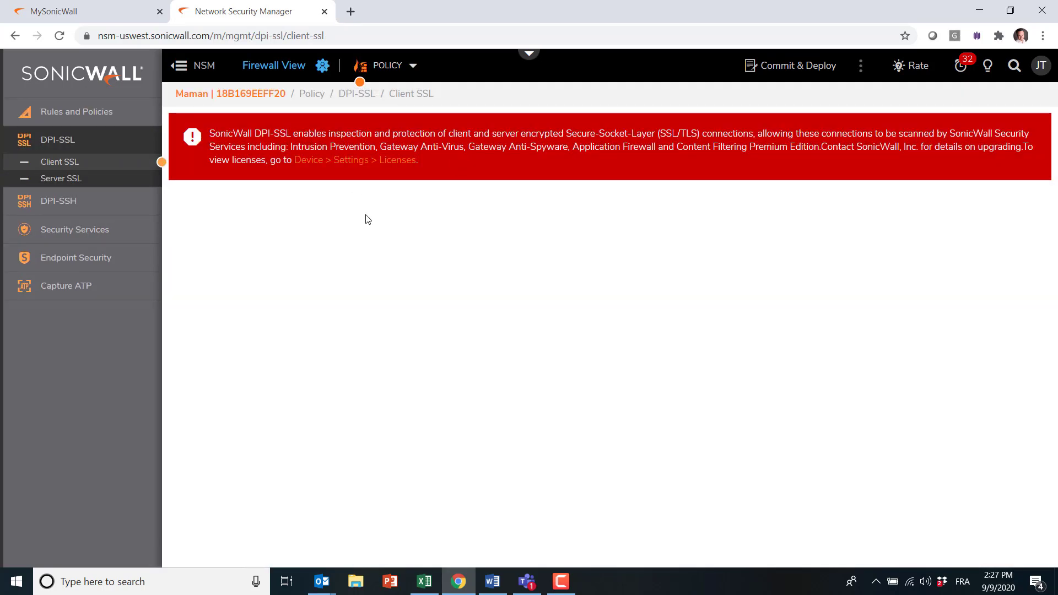
Check the Deep Packet Inspection for SSL (DPI-SSL) entry among the device's security service licenses
{"action": "left_click", "coordinate": [387, 68]}
{"action": "left_click", "coordinate": [389, 147]}
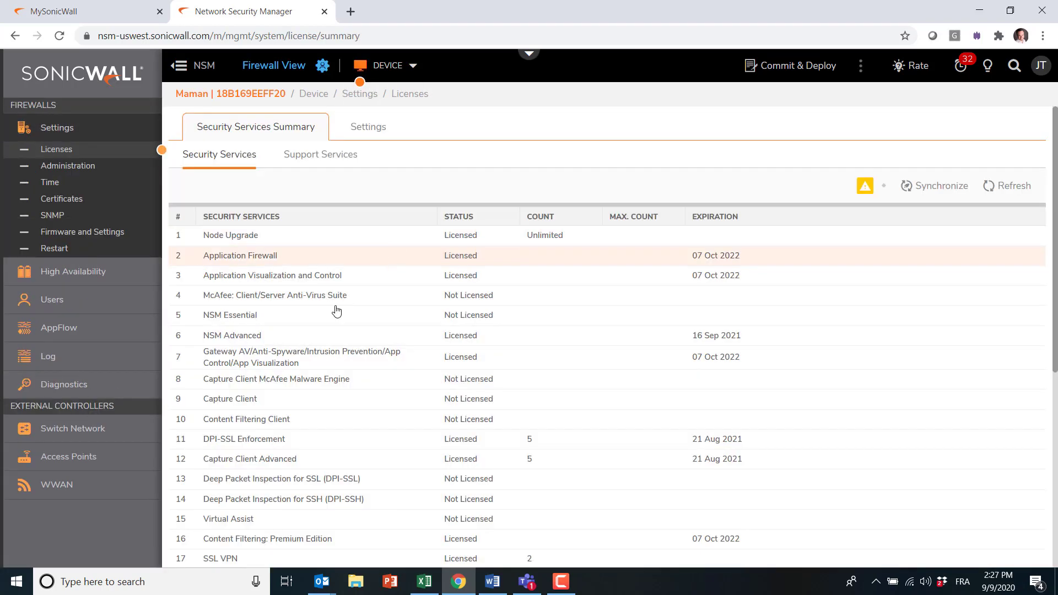
{"action": "left_click_drag", "start_coordinate": [176, 480], "coordinate": [519, 484]}
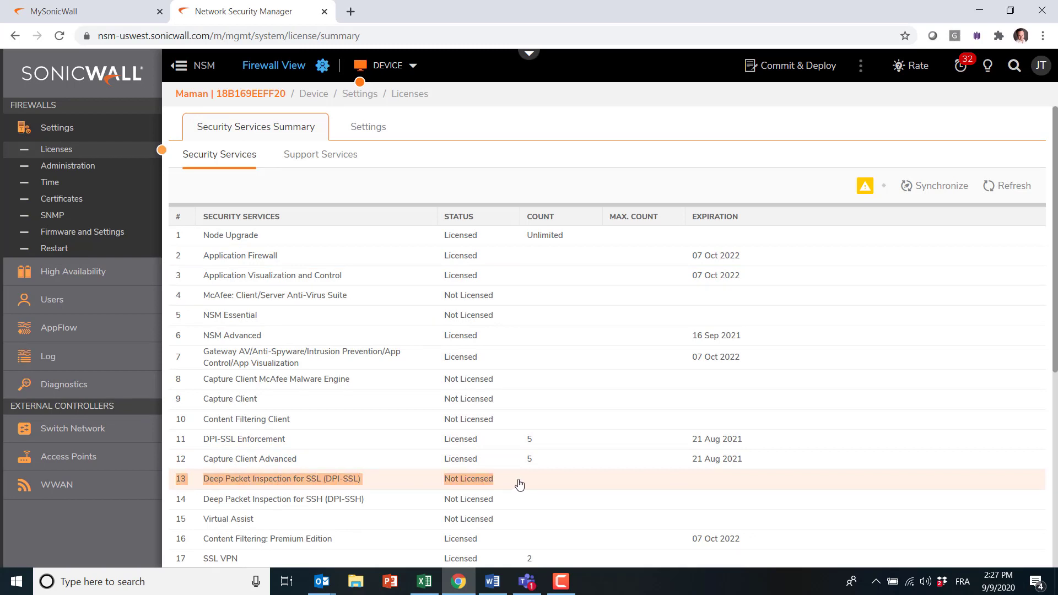
{"action": "left_click", "coordinate": [522, 174]}
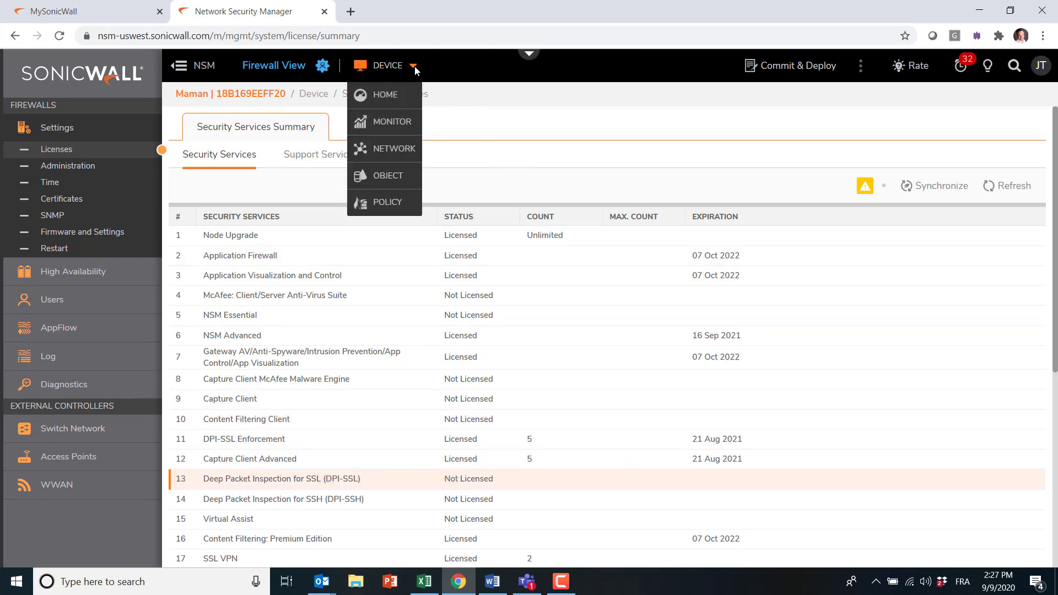
Switch to MySonicWall and show the DPI services in the TZ 500 firewall's license list
{"action": "left_click", "coordinate": [530, 56]}
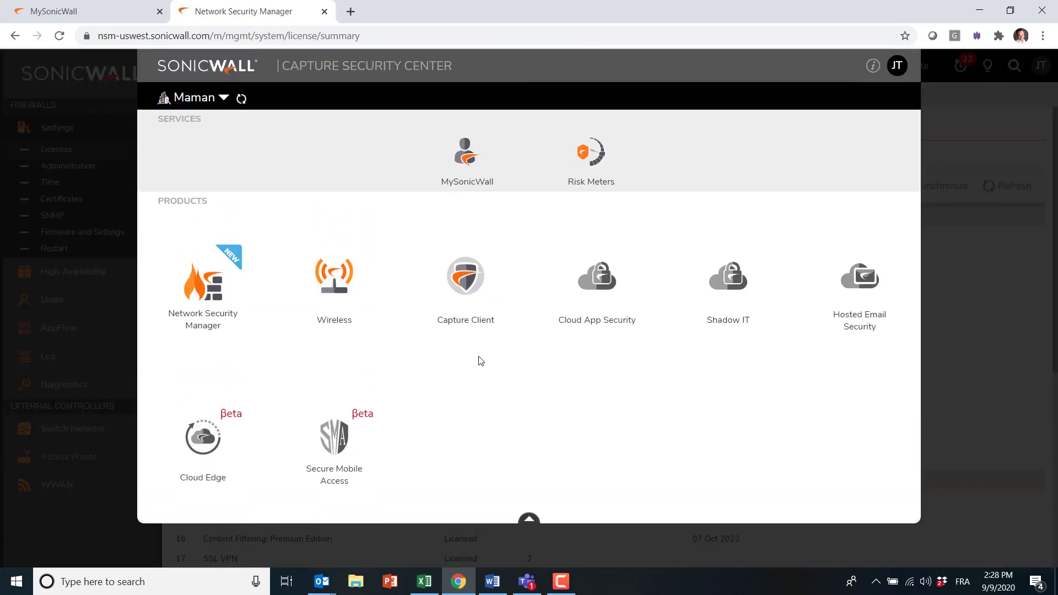
{"action": "left_click", "coordinate": [470, 175]}
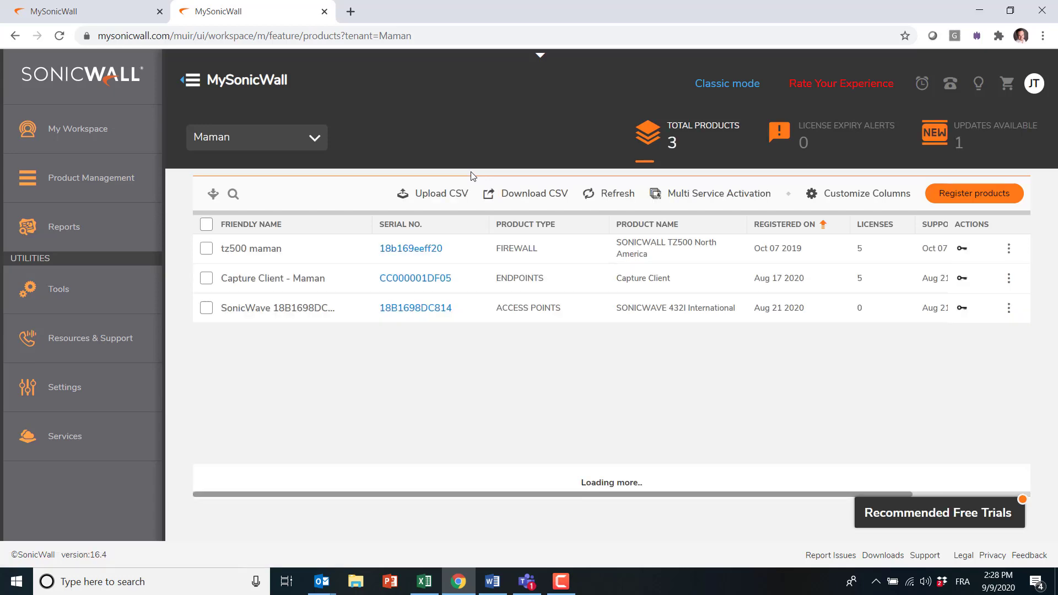
{"action": "left_click", "coordinate": [413, 252]}
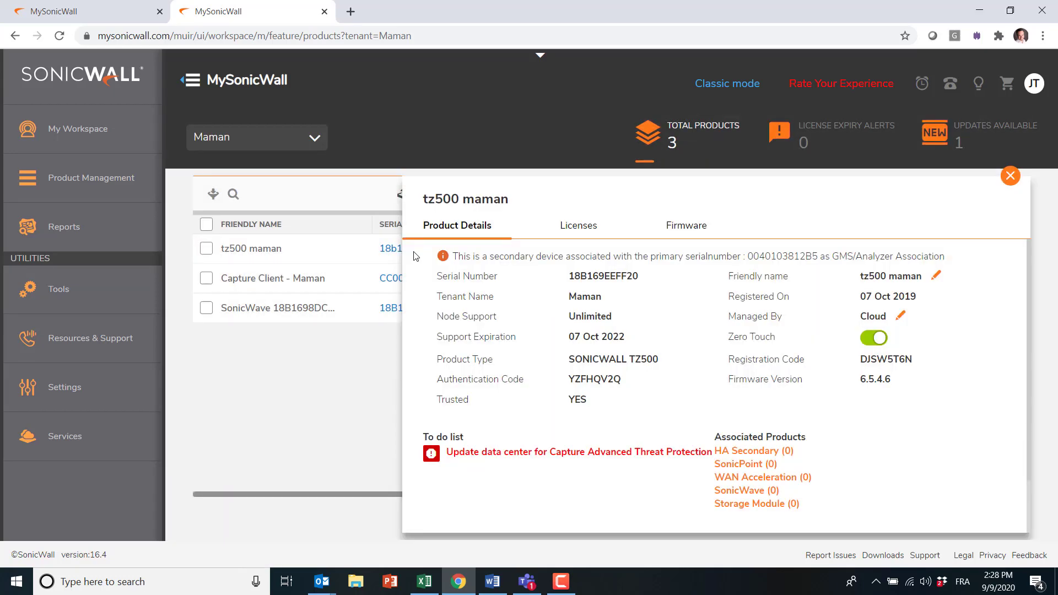
{"action": "left_click", "coordinate": [575, 227]}
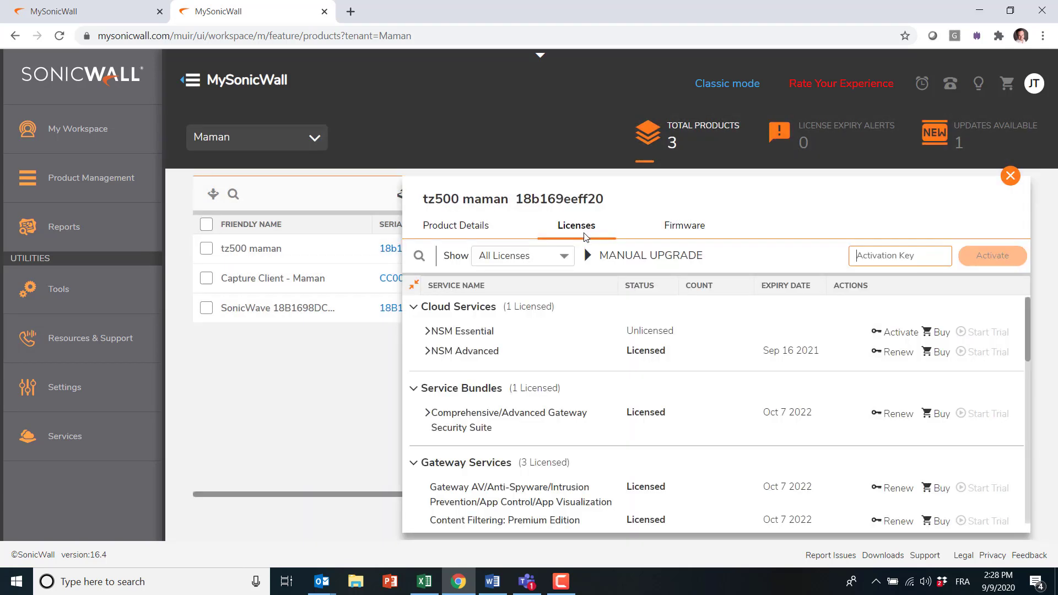
{"action": "scroll", "coordinate": [652, 376], "scroll_direction": "down", "scroll_amount": 4}
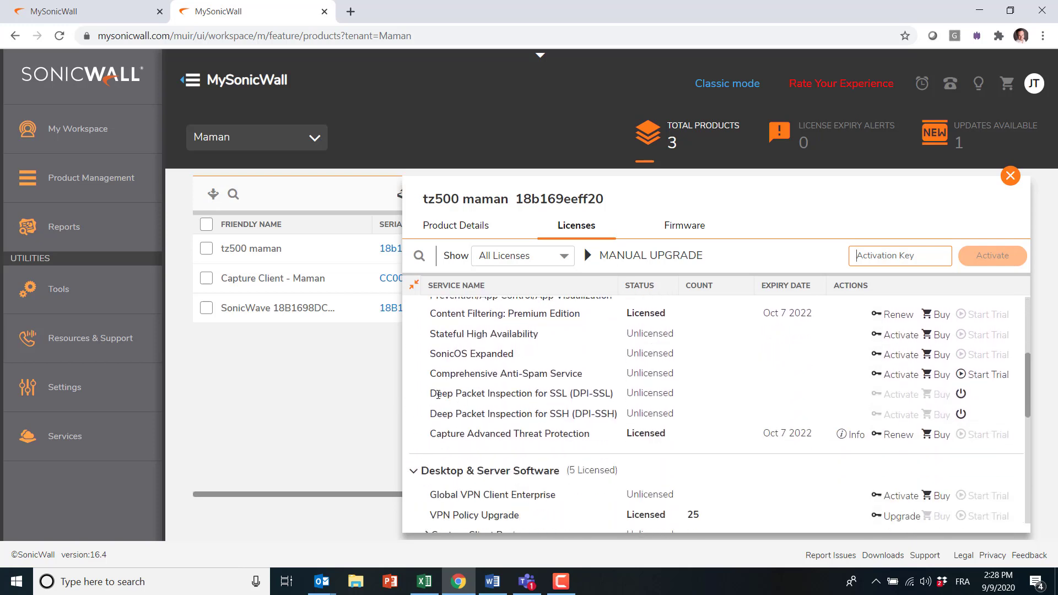
Activate the Deep Packet Inspection for SSL (DPI-SSL) and Deep Packet Inspection for SSH (DPI-SSH) services
{"action": "left_click_drag", "start_coordinate": [439, 395], "coordinate": [612, 396]}
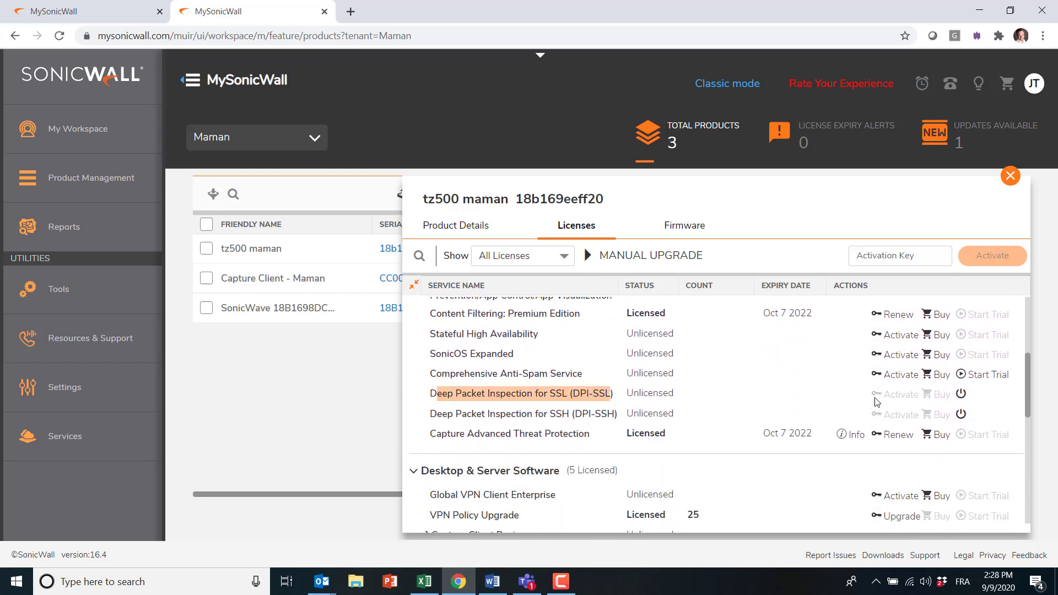
{"action": "left_click", "coordinate": [961, 395]}
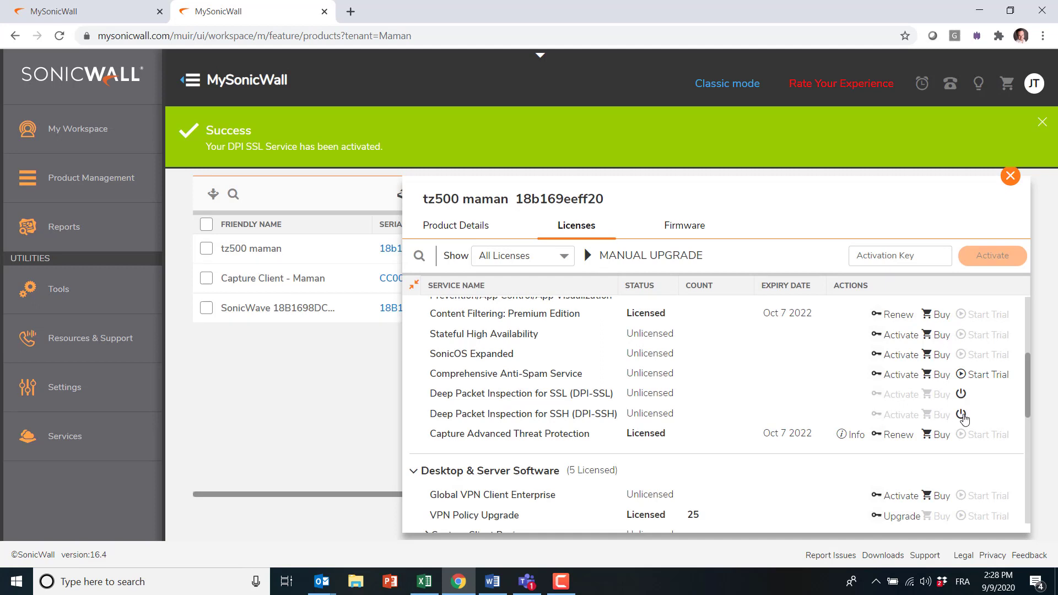
{"action": "left_click", "coordinate": [961, 414]}
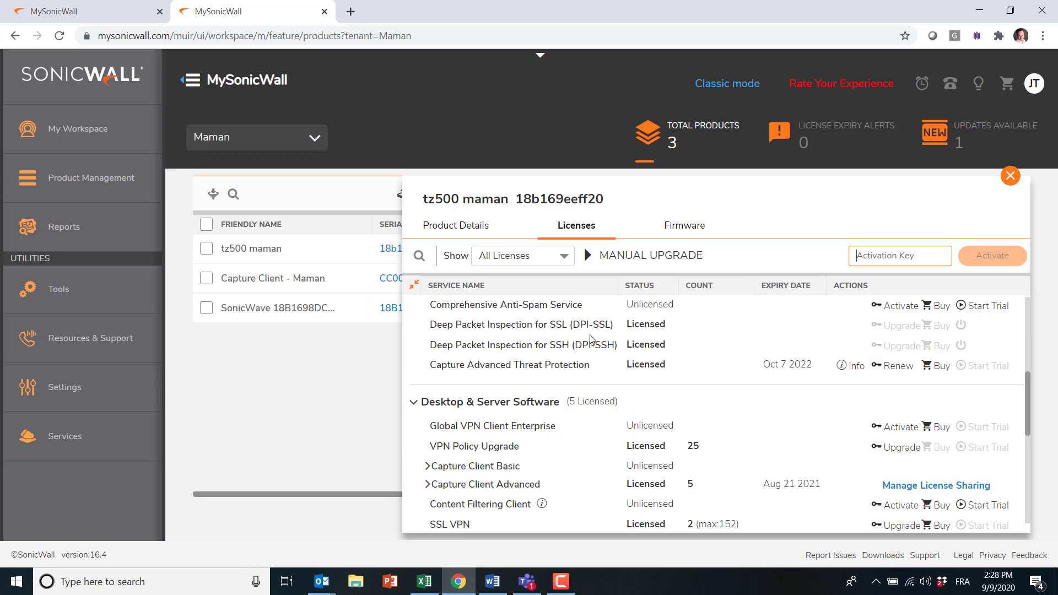
{"action": "left_click_drag", "start_coordinate": [508, 325], "coordinate": [681, 333]}
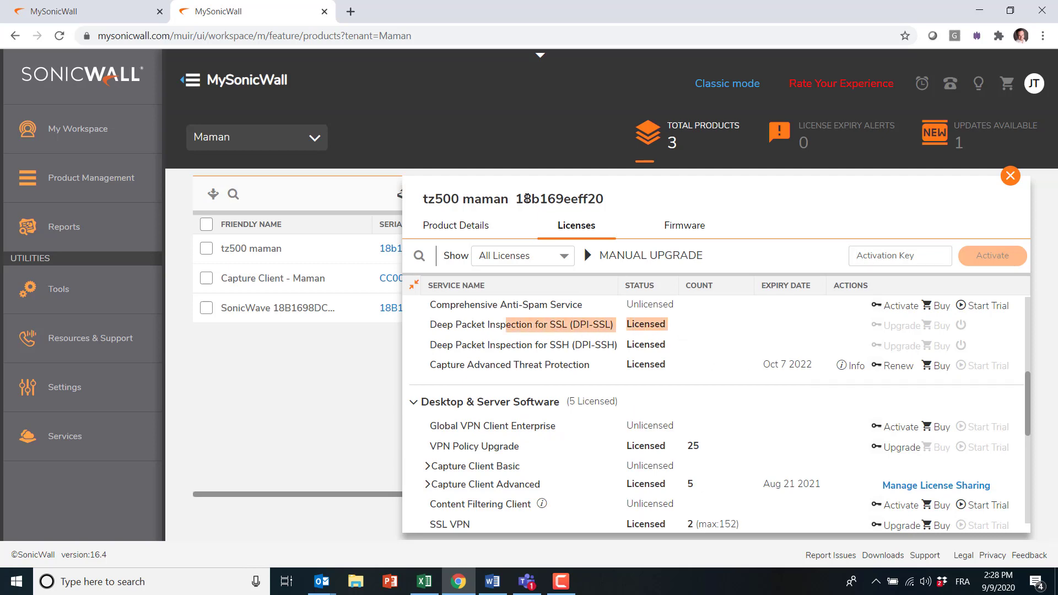
Switch to Network Security Manager and reopen the TZ 500 firewall from the inventory
{"action": "left_click", "coordinate": [544, 62]}
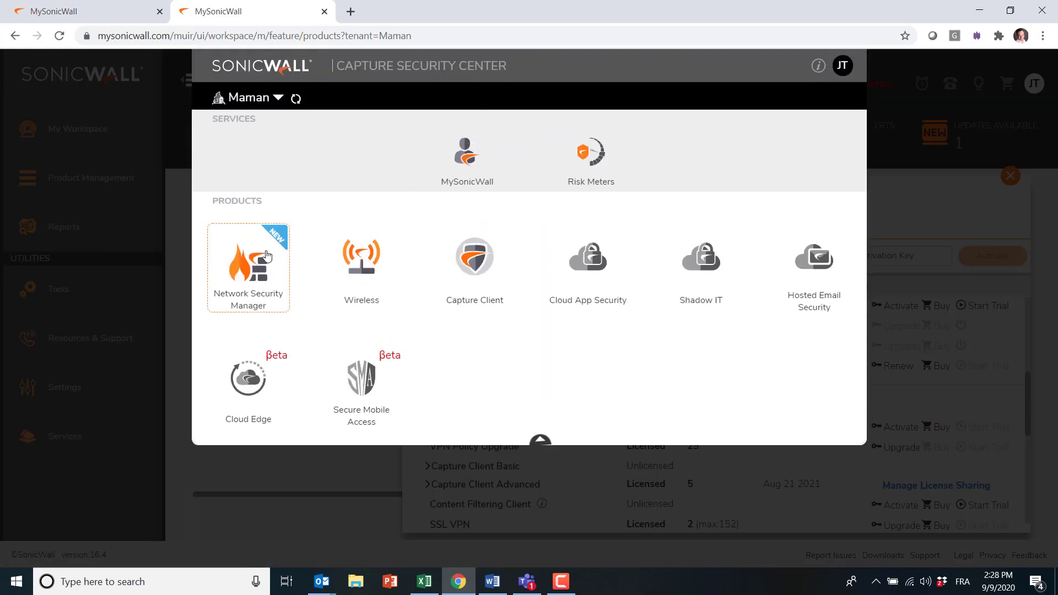
{"action": "left_click", "coordinate": [267, 257]}
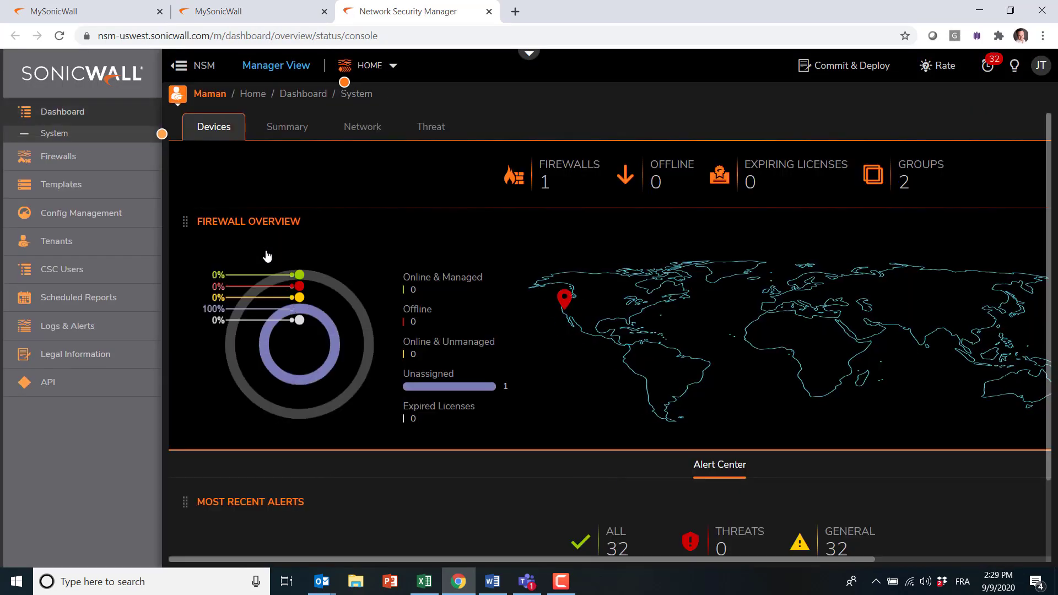
{"action": "left_click", "coordinate": [108, 156]}
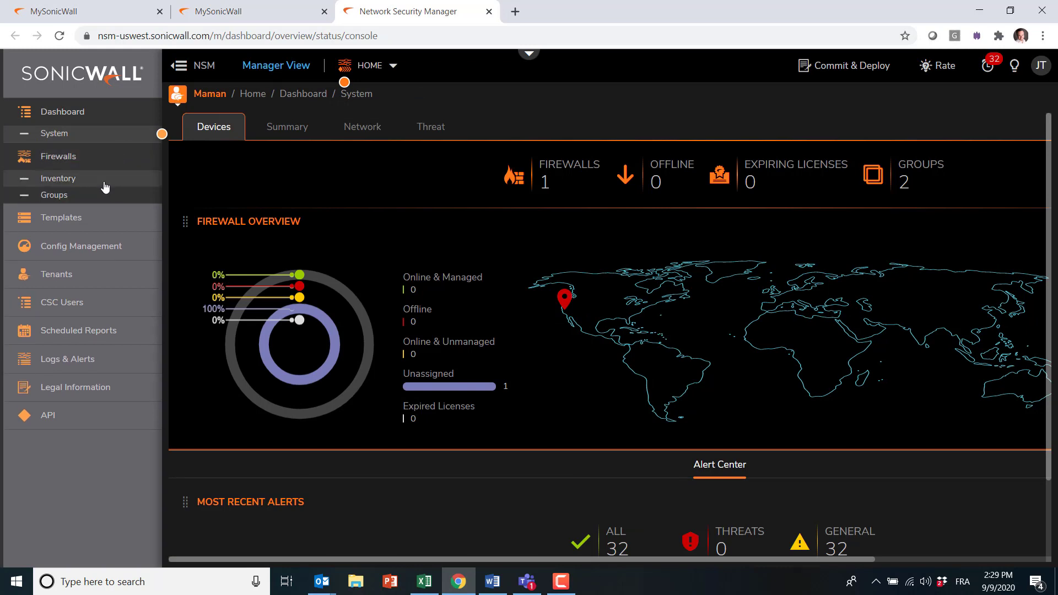
{"action": "left_click", "coordinate": [104, 182]}
{"action": "left_click", "coordinate": [305, 261]}
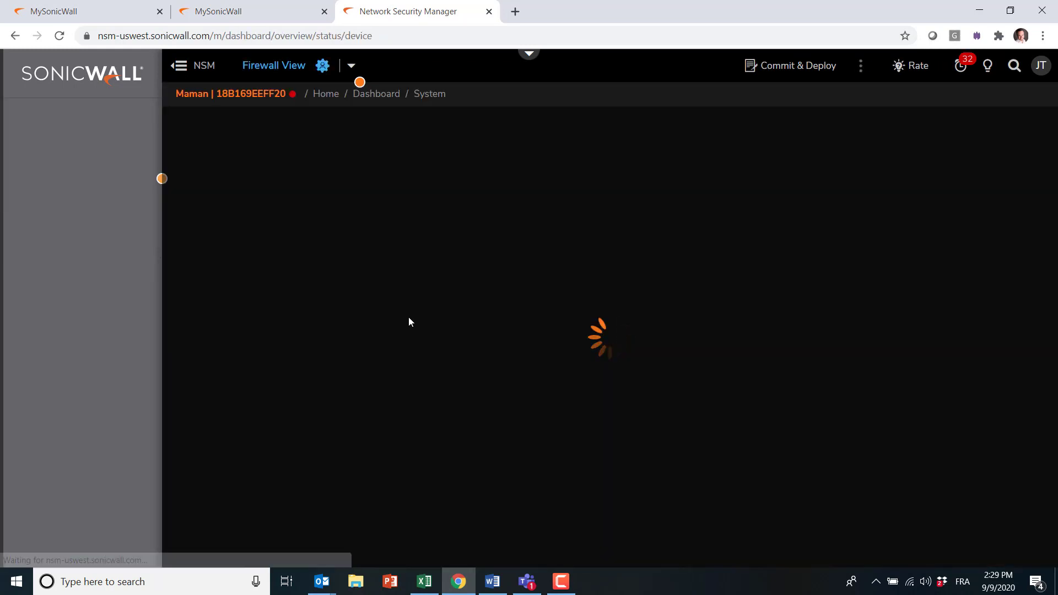
Recheck the DPI-SSL license status in the device licenses and go to the firewall's policy settings
{"action": "left_click", "coordinate": [389, 67]}
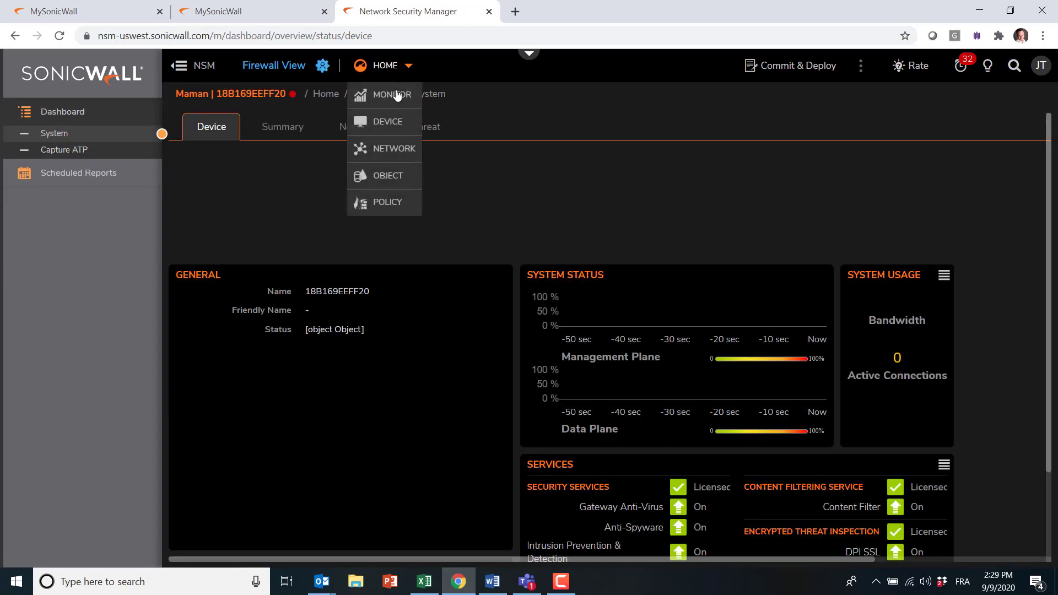
{"action": "left_click", "coordinate": [393, 129]}
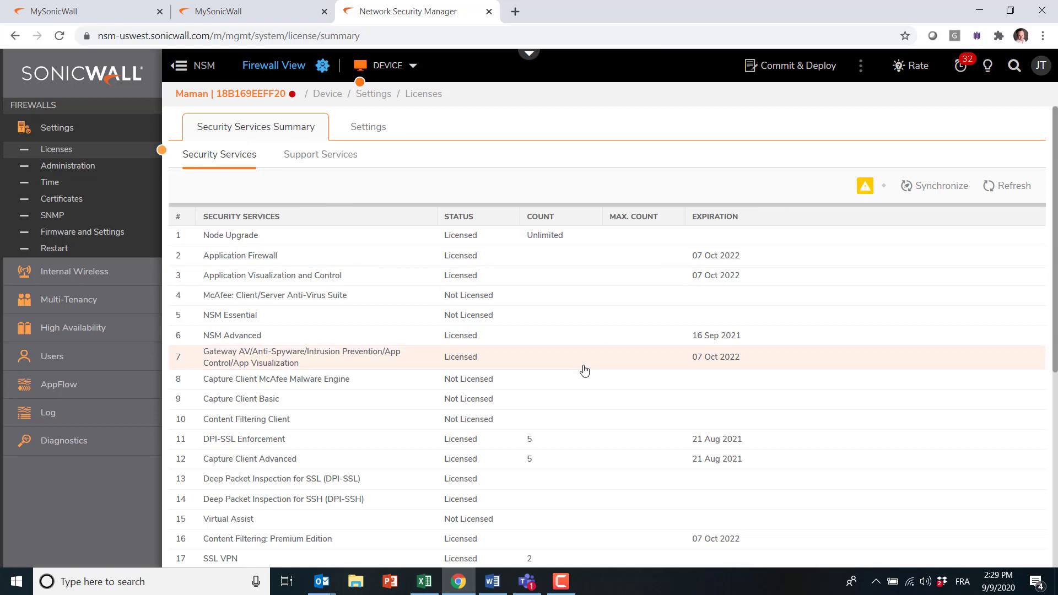
{"action": "left_click_drag", "start_coordinate": [235, 479], "coordinate": [370, 482]}
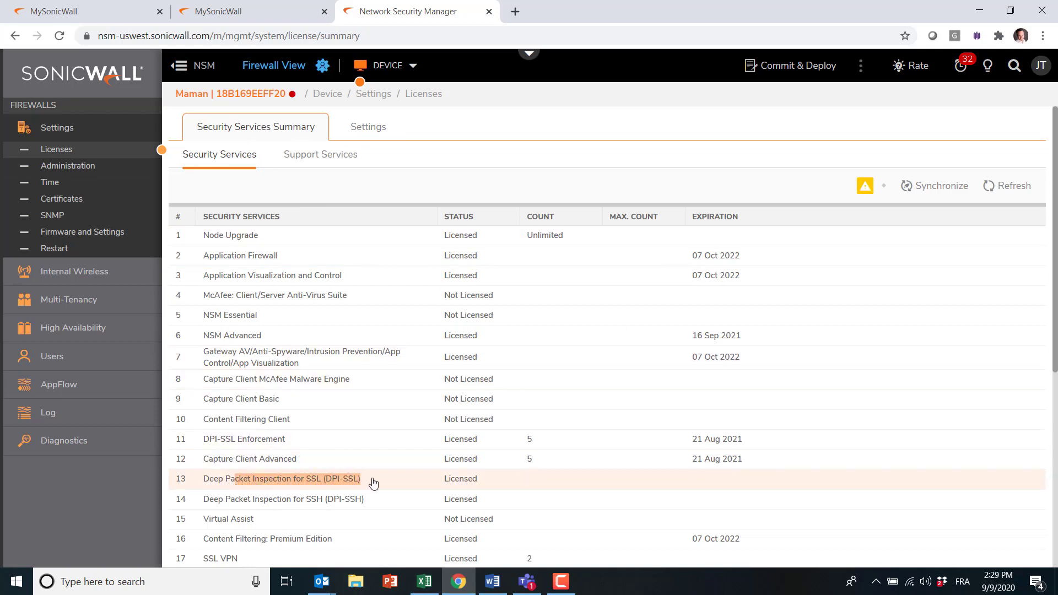
{"action": "left_click", "coordinate": [395, 158]}
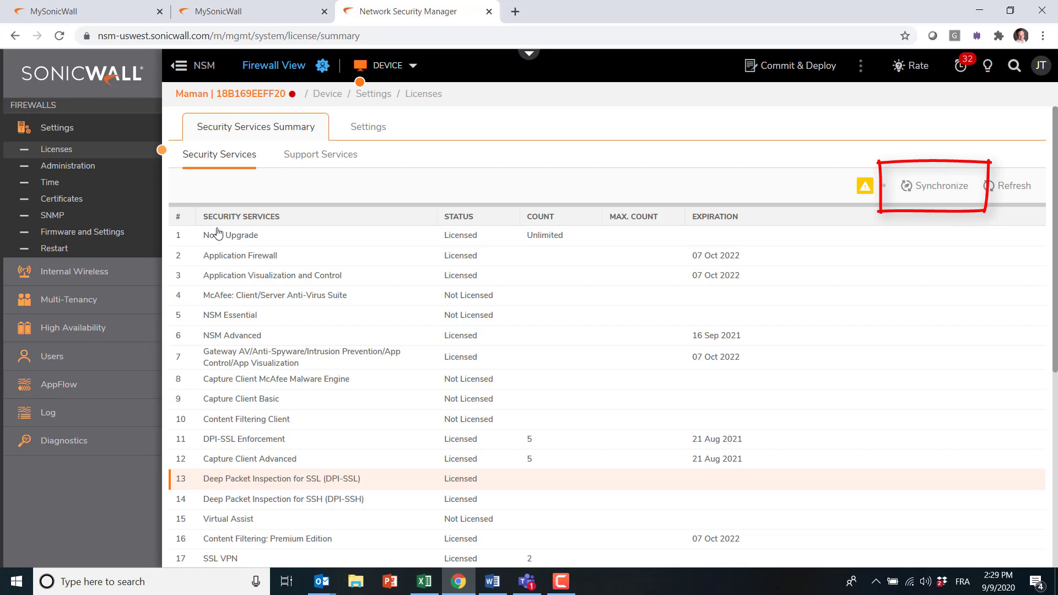
{"action": "left_click", "coordinate": [385, 66]}
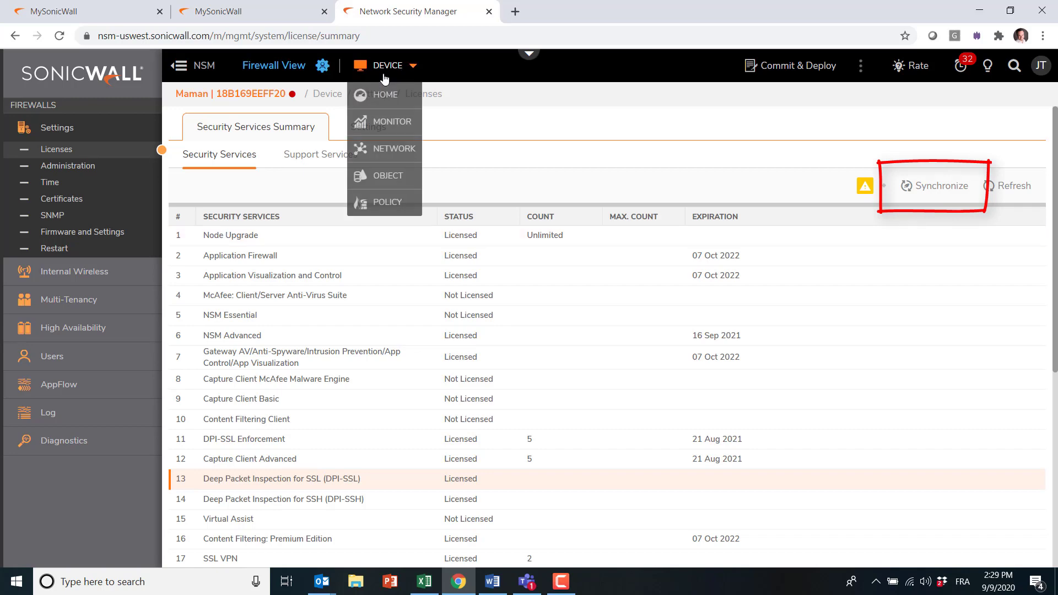
{"action": "left_click", "coordinate": [389, 202]}
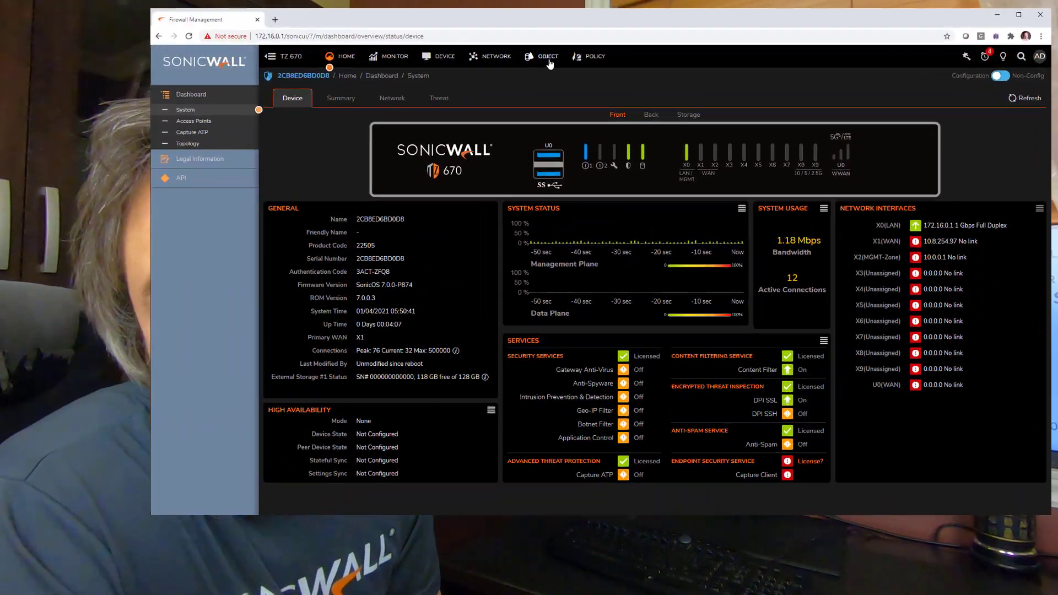
On the TZ 670 firewall, open the list of zones and open the LAN zone for editing
{"action": "left_click", "coordinate": [653, 59]}
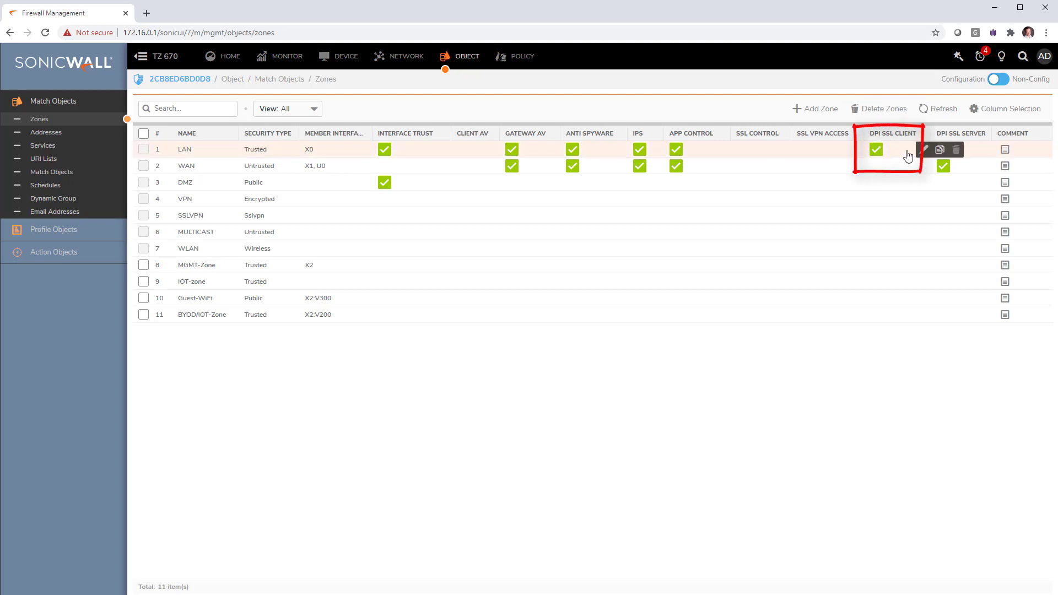
{"action": "left_click", "coordinate": [924, 153]}
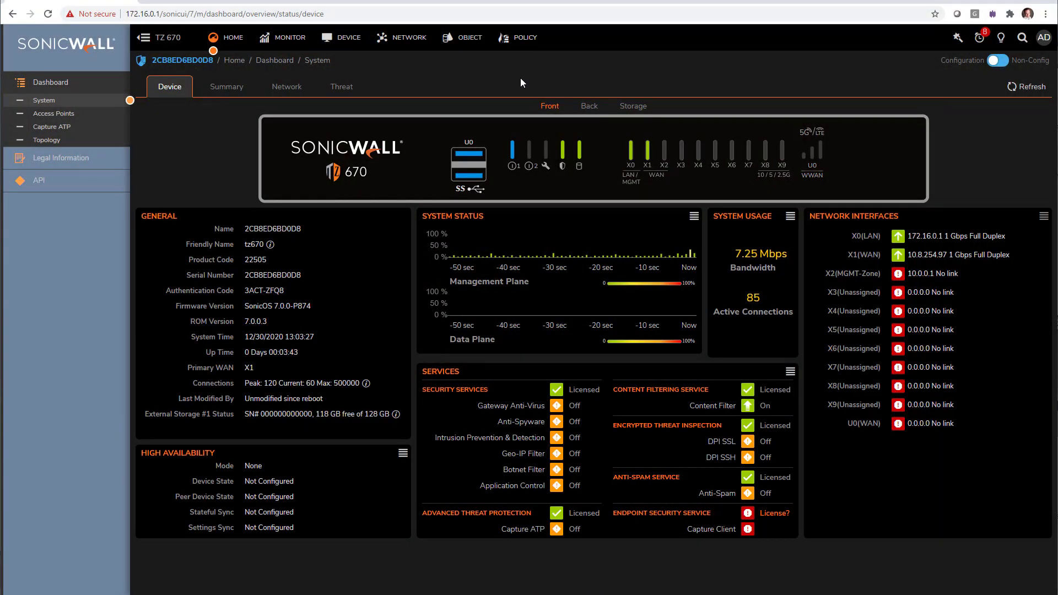
Open the general DPI-SSL client policy settings and examine the current, peak and maximum DPI-SSL connections
{"action": "left_click", "coordinate": [518, 41]}
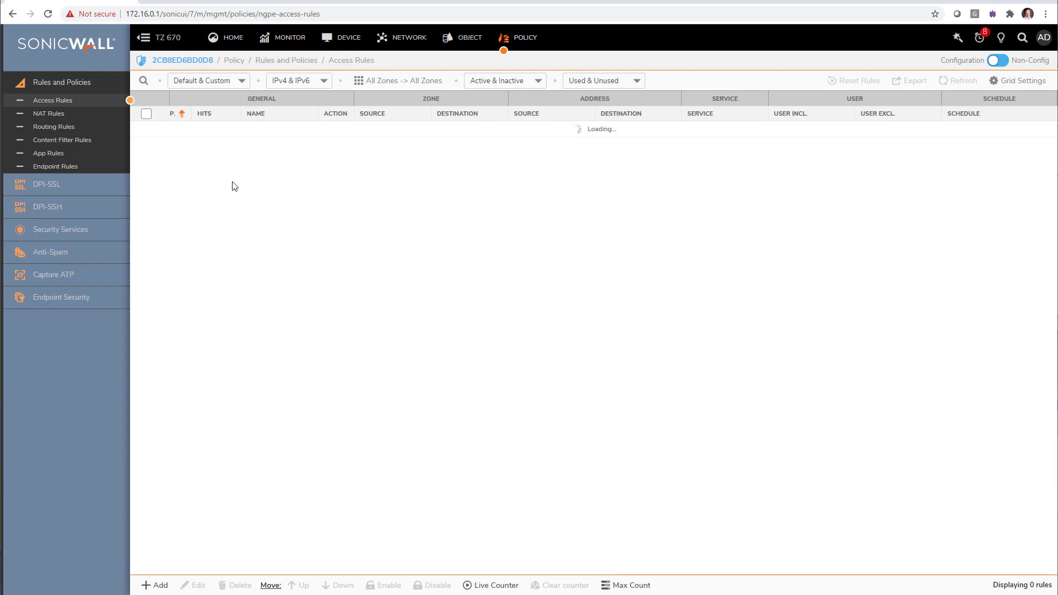
{"action": "left_click", "coordinate": [79, 190]}
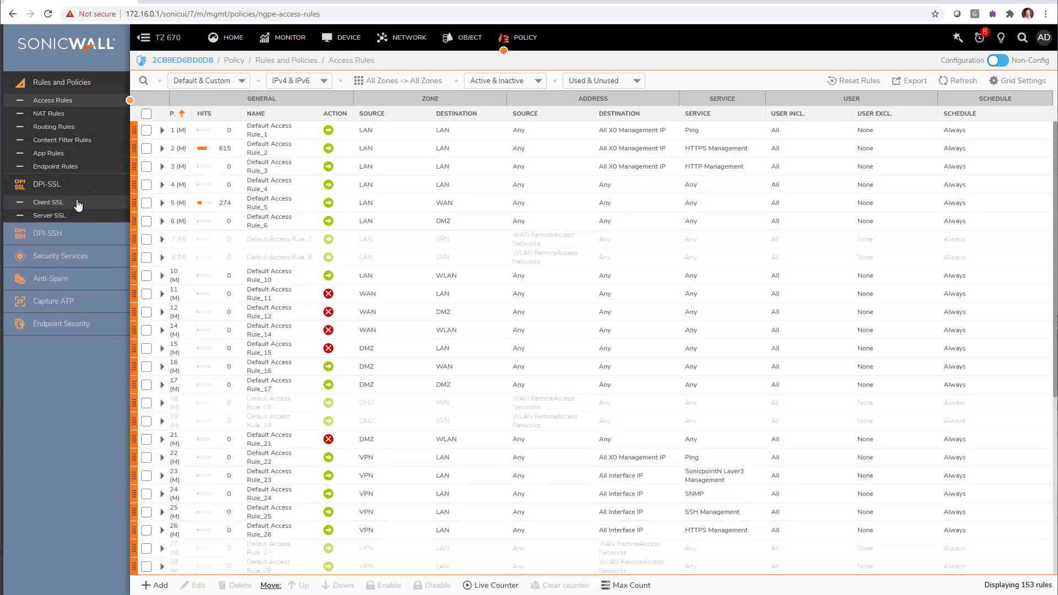
{"action": "left_click", "coordinate": [79, 202]}
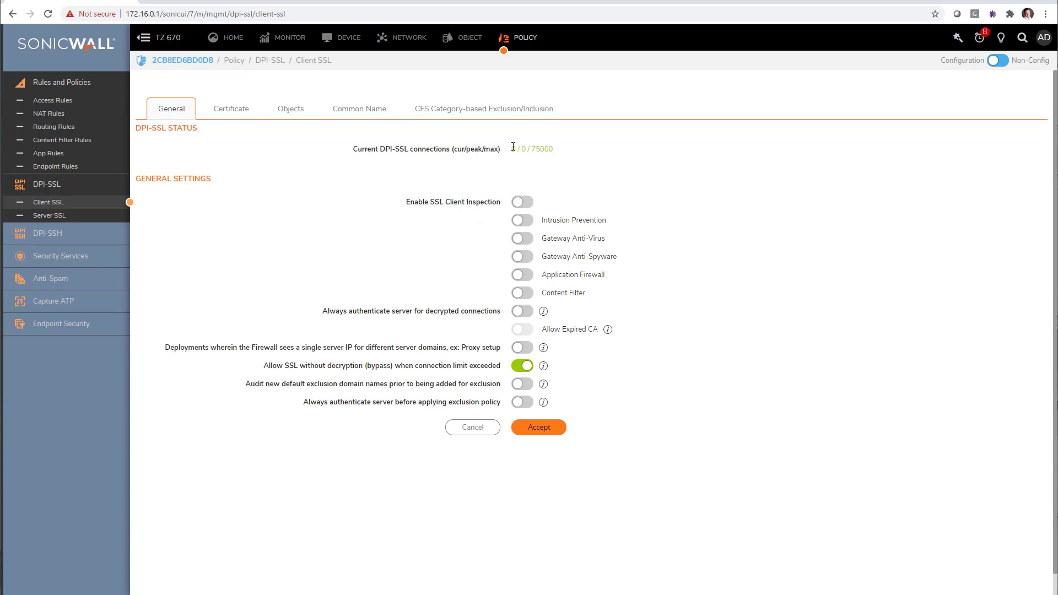
{"action": "left_click_drag", "start_coordinate": [518, 147], "coordinate": [587, 147]}
{"action": "left_click", "coordinate": [588, 148]}
Try enabling SSL client inspection with Intrusion Prevention, Gateway Anti-Virus, Gateway Anti-Spyware, Application Firewall and Content Filter
{"action": "left_click", "coordinate": [523, 203]}
{"action": "left_click", "coordinate": [525, 220]}
{"action": "left_click", "coordinate": [528, 239]}
{"action": "left_click", "coordinate": [527, 256]}
{"action": "left_click", "coordinate": [527, 275]}
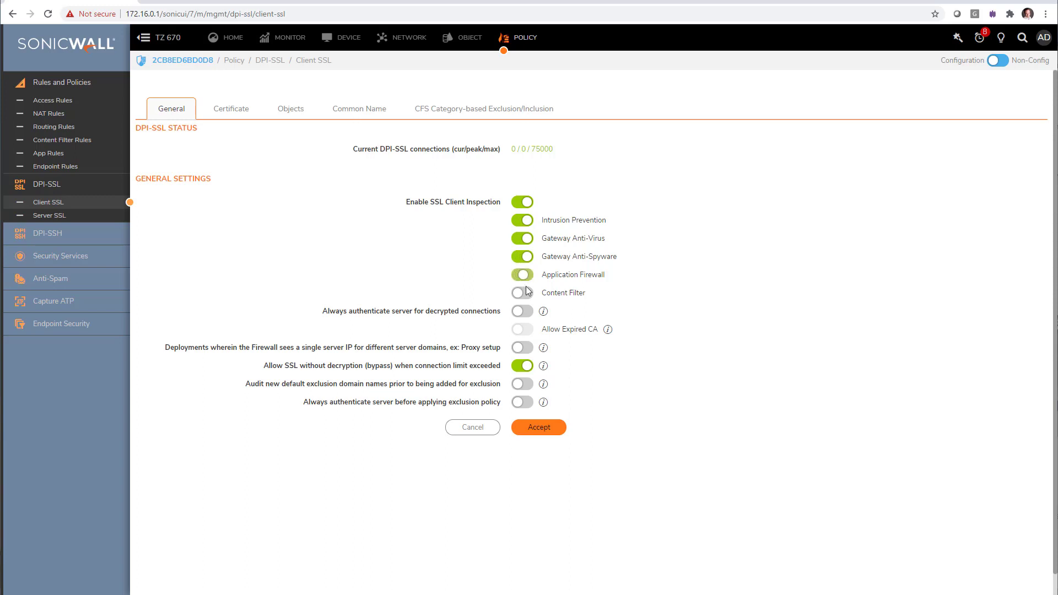
{"action": "left_click", "coordinate": [526, 293]}
Try disabling SSL bypass at the connection limit and enabling auditing of new default exclusion domains, and discard the unsaved settings
{"action": "left_click", "coordinate": [521, 367]}
{"action": "left_click", "coordinate": [522, 386]}
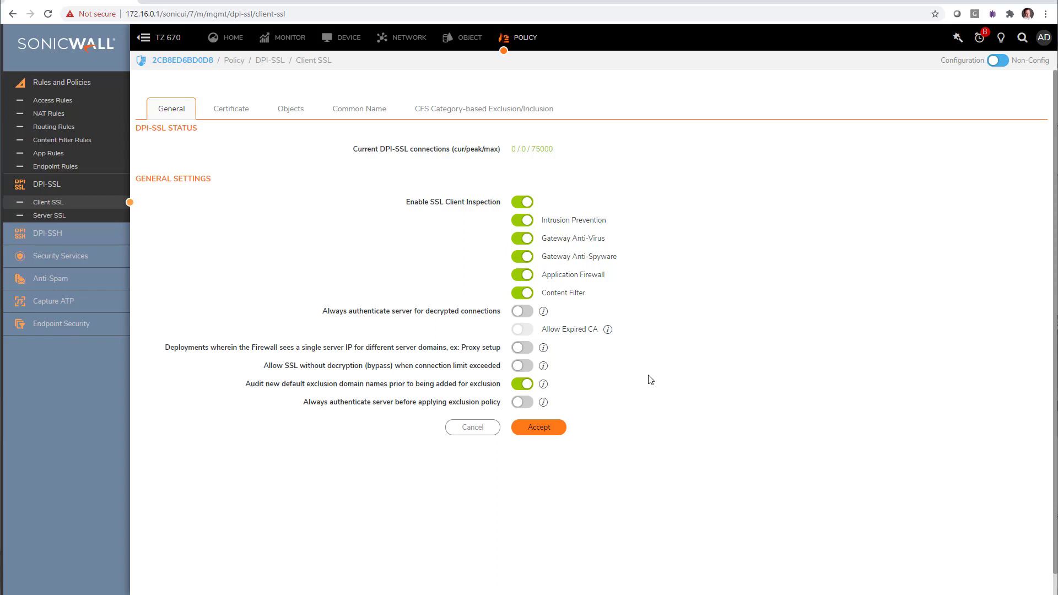
{"action": "left_click", "coordinate": [484, 430]}
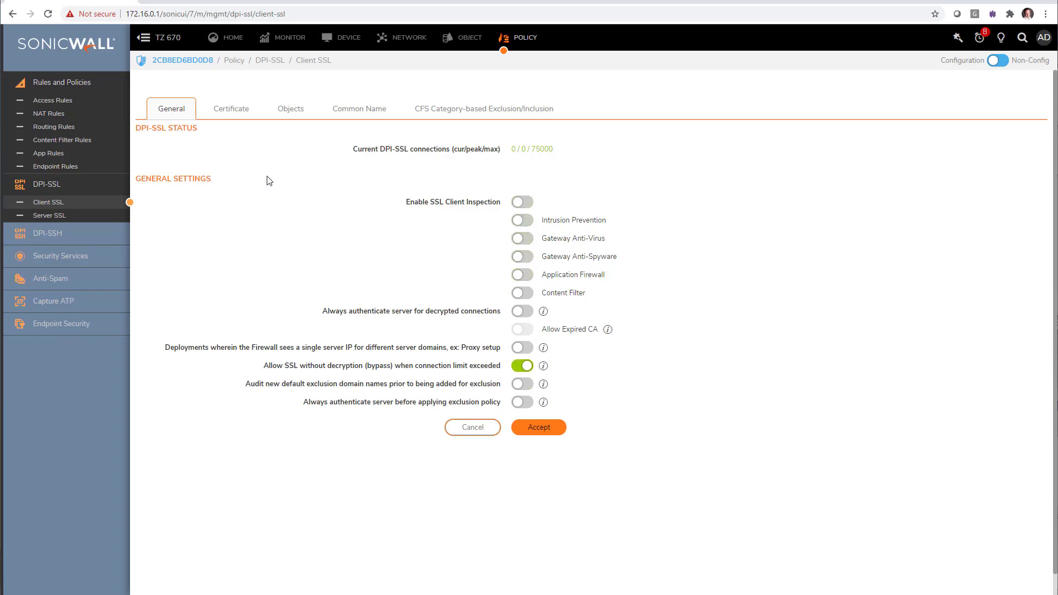
Download the Default SonicWall DPI-SSL 2048 bit CA certificate from the client SSL certificate settings and keep the downloaded file
{"action": "left_click", "coordinate": [239, 120]}
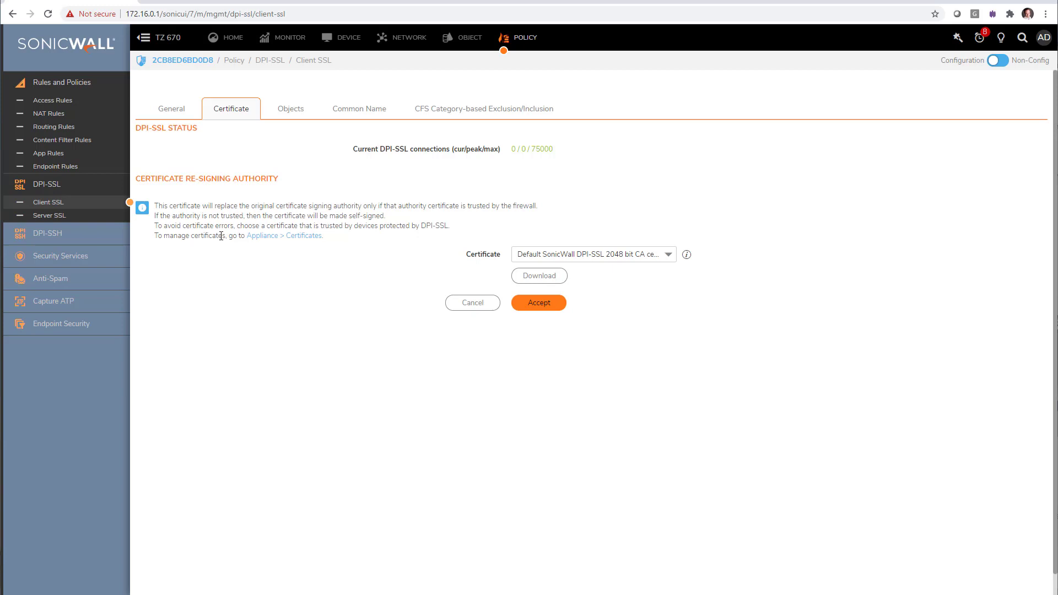
{"action": "left_click_drag", "start_coordinate": [221, 236], "coordinate": [330, 241]}
{"action": "left_click", "coordinate": [329, 278]}
{"action": "left_click", "coordinate": [533, 280]}
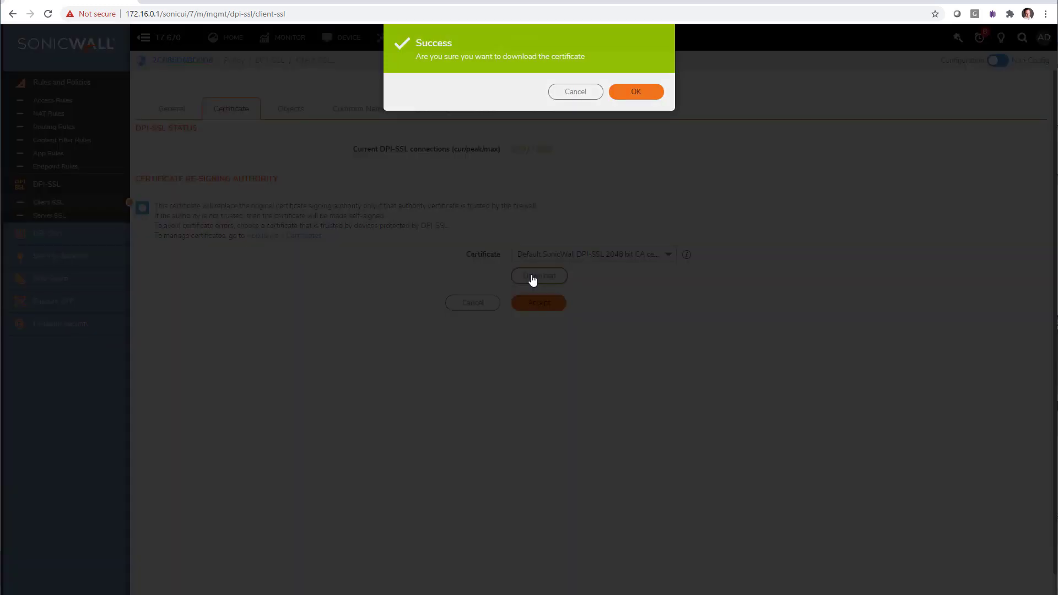
{"action": "left_click", "coordinate": [643, 96]}
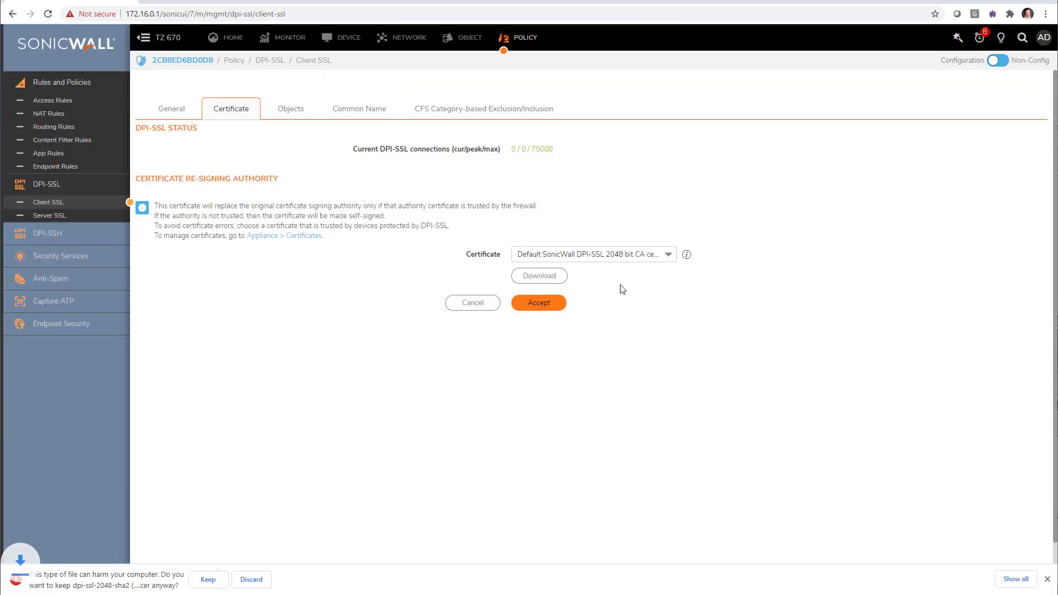
{"action": "left_click", "coordinate": [207, 579]}
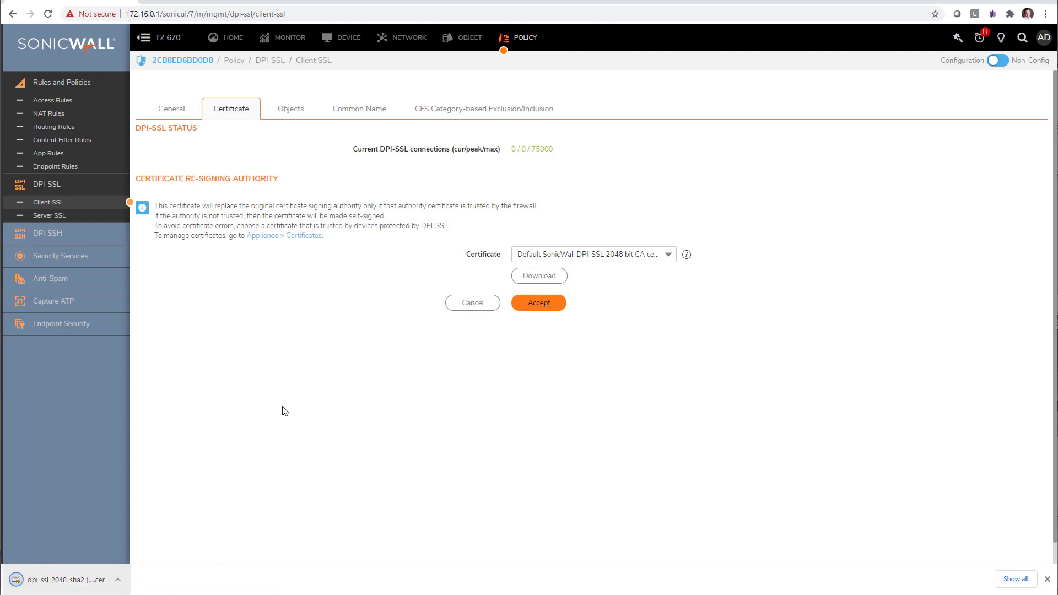
Open the downloaded dpi-ssl-2048-sha2 certificate and start installing it with Local Machine as the store location
{"action": "left_click", "coordinate": [65, 579]}
{"action": "left_click", "coordinate": [598, 317]}
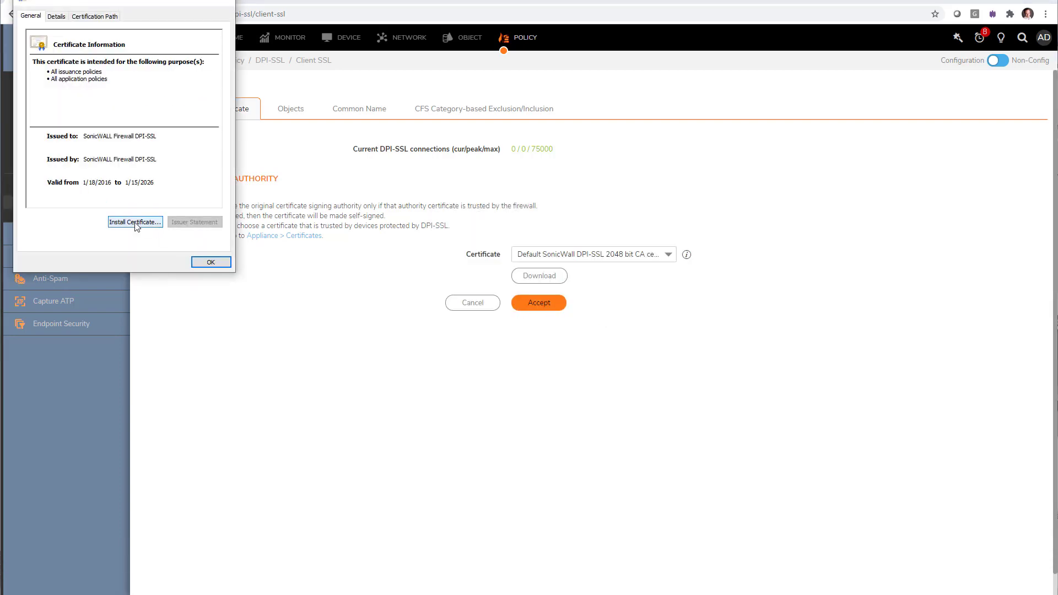
{"action": "left_click", "coordinate": [136, 222]}
{"action": "left_click", "coordinate": [83, 173]}
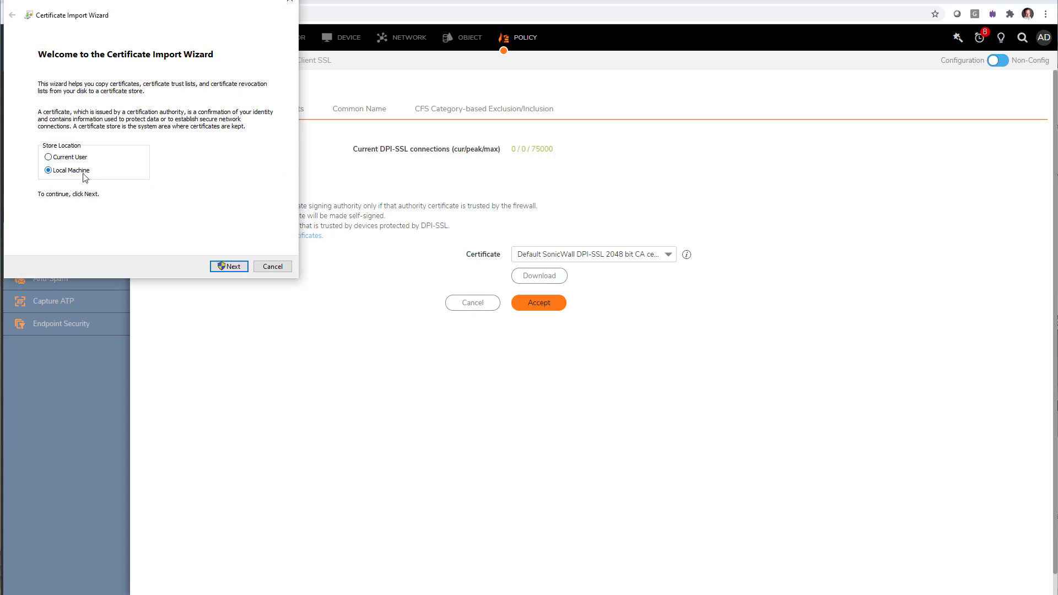
{"action": "left_click", "coordinate": [242, 273]}
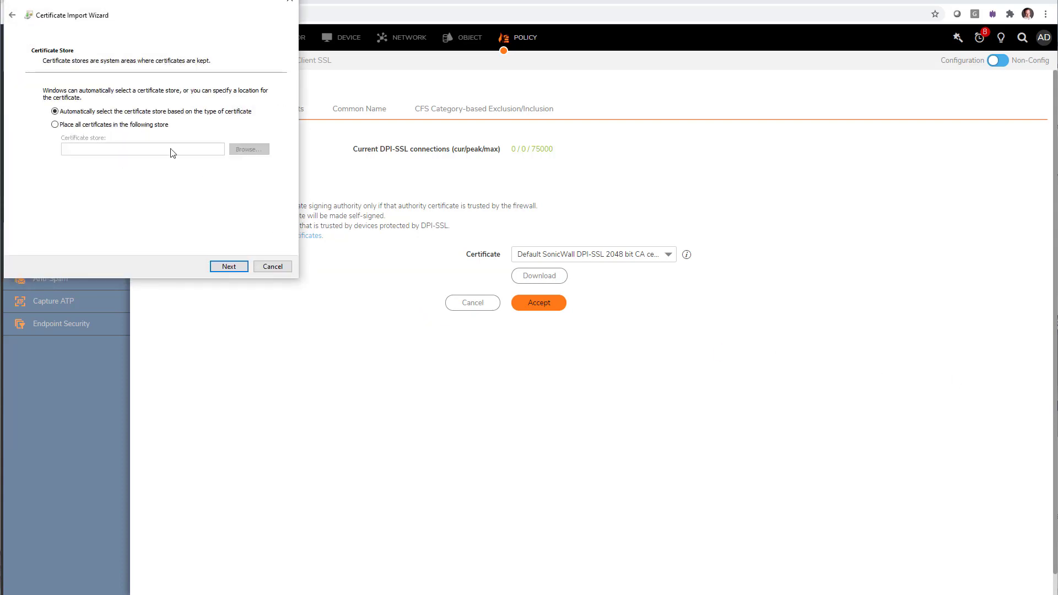
Place the certificate in the Trusted Root Certification Authorities store and finish the import
{"action": "left_click", "coordinate": [127, 125]}
{"action": "left_click", "coordinate": [248, 150]}
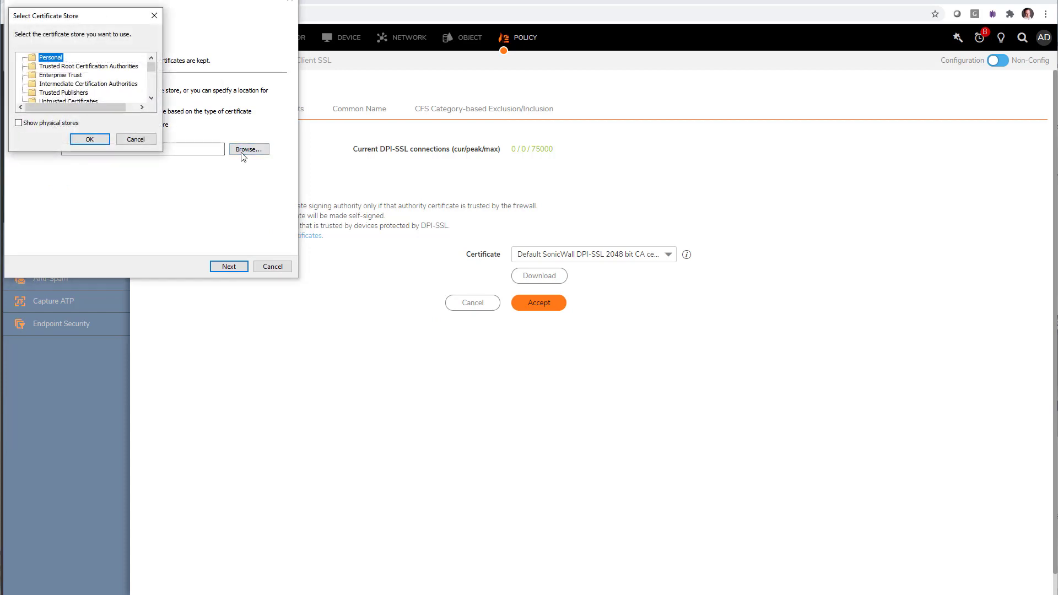
{"action": "left_click", "coordinate": [96, 67]}
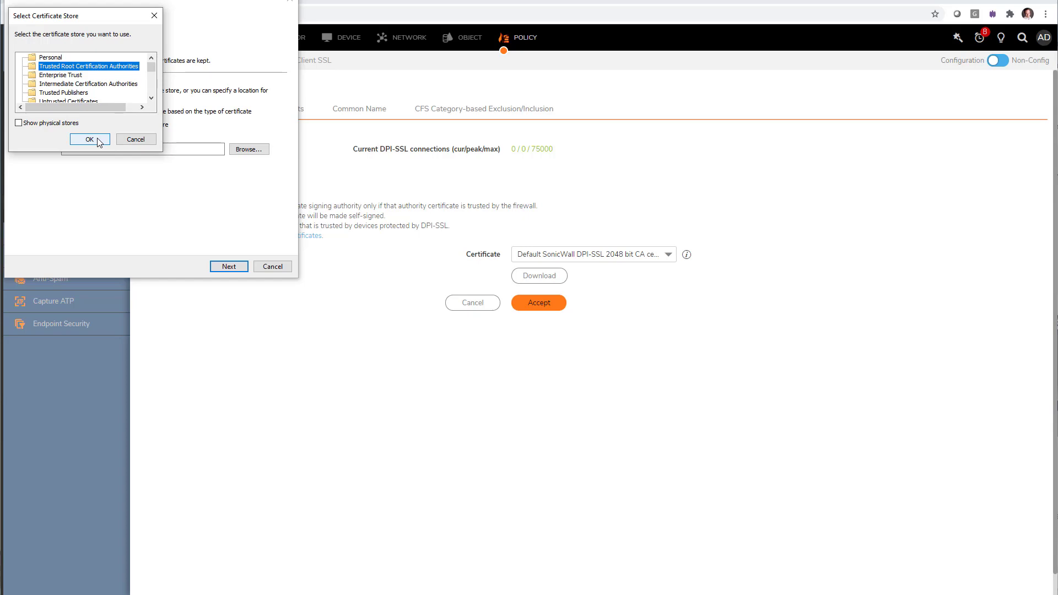
{"action": "left_click", "coordinate": [98, 141]}
{"action": "left_click", "coordinate": [228, 267]}
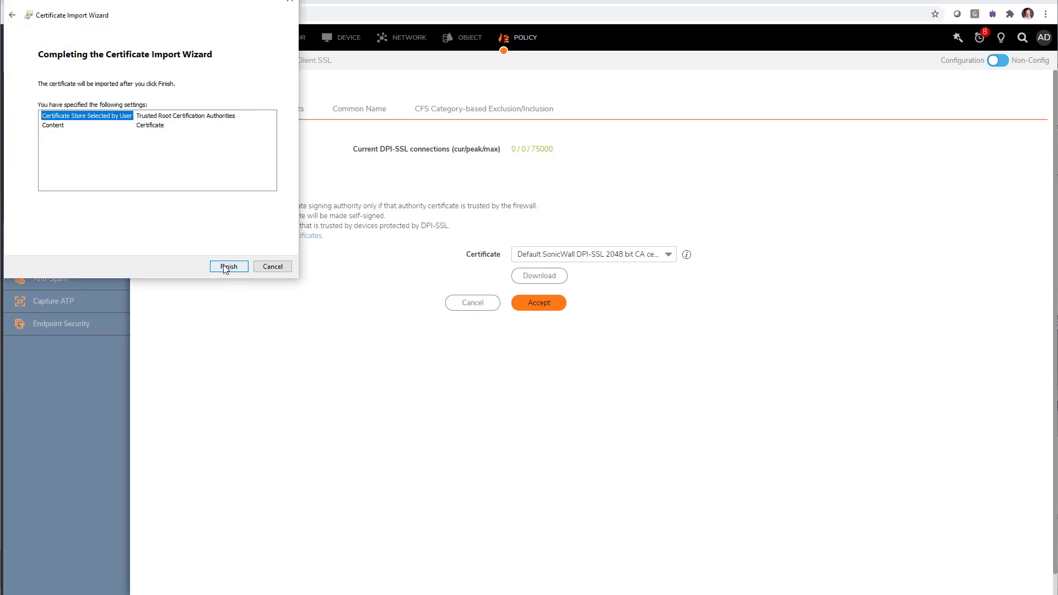
{"action": "left_click", "coordinate": [226, 269]}
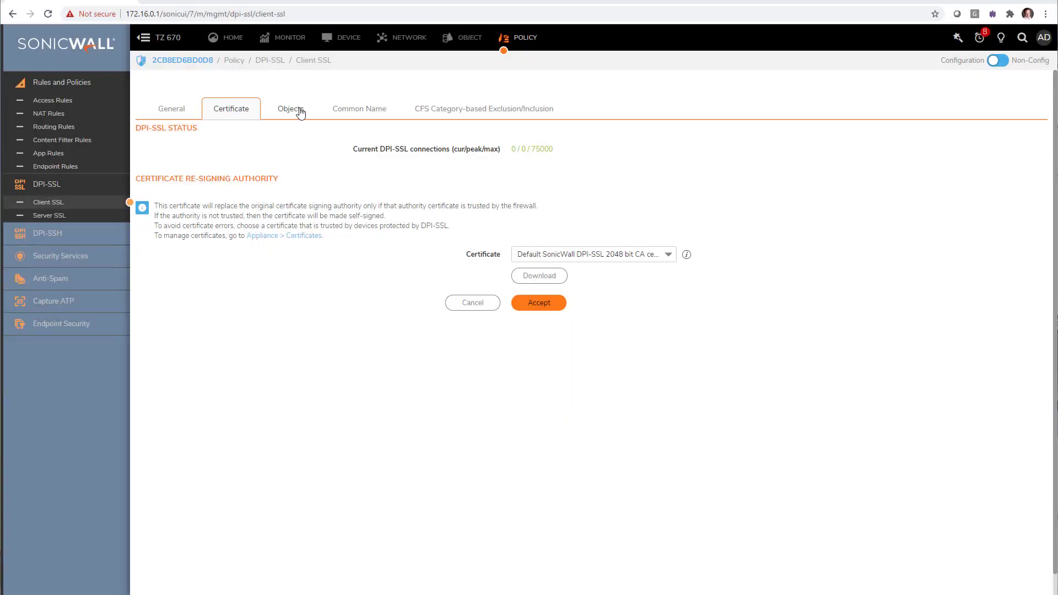
Open the client SSL exclusion and inclusion settings for address, service and user objects
{"action": "left_click", "coordinate": [290, 109]}
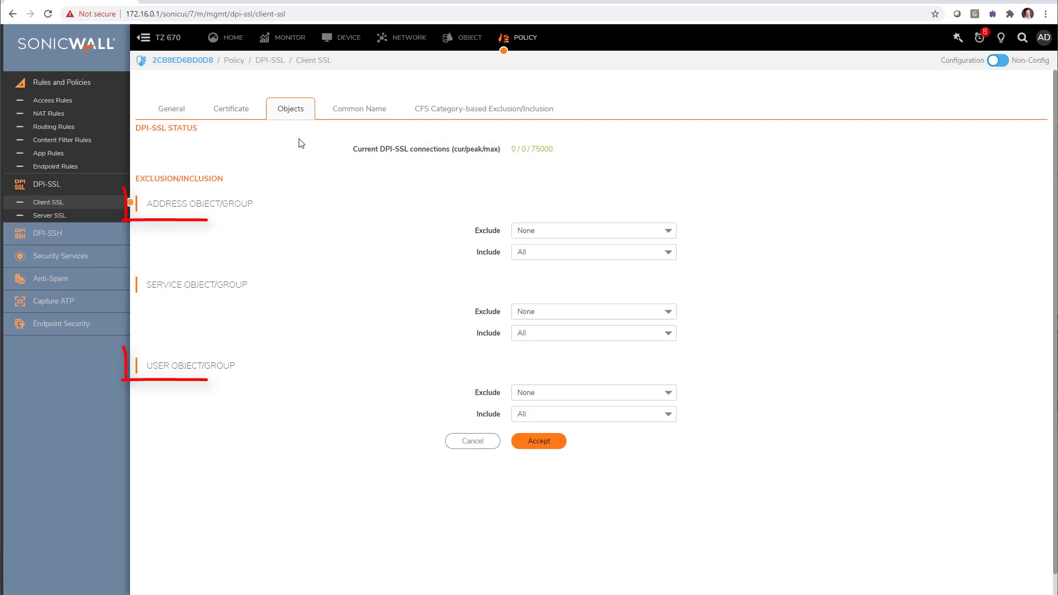